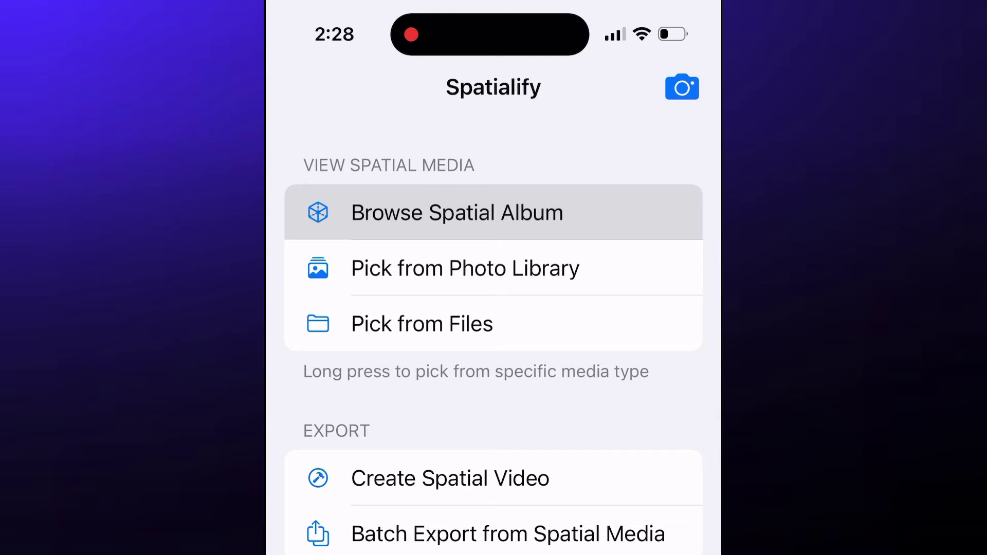
Step: Open the puppy video from the spatial album and view it in Parallel Viewing side-by-side
left_click(457, 212)
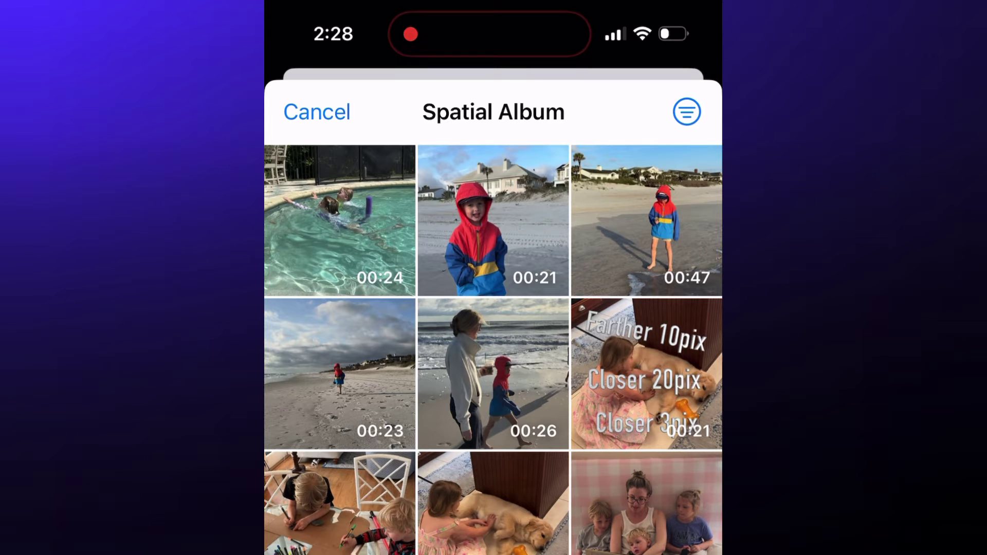
left_click(646, 373)
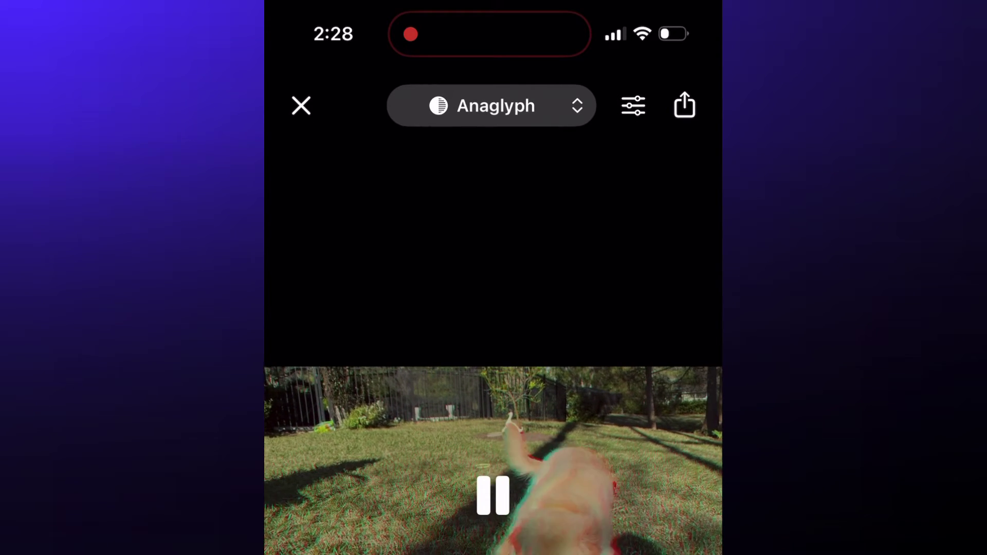
left_click(491, 106)
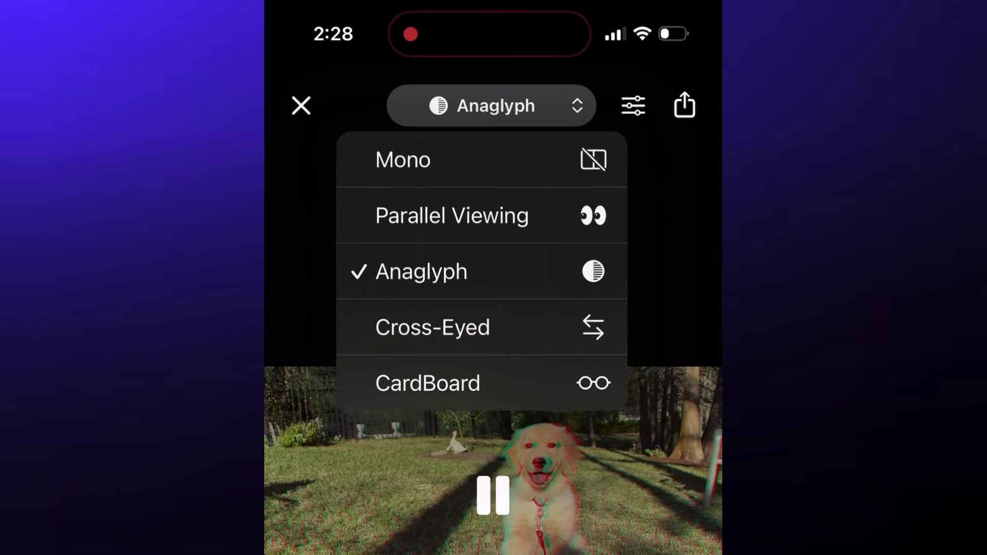
left_click(406, 213)
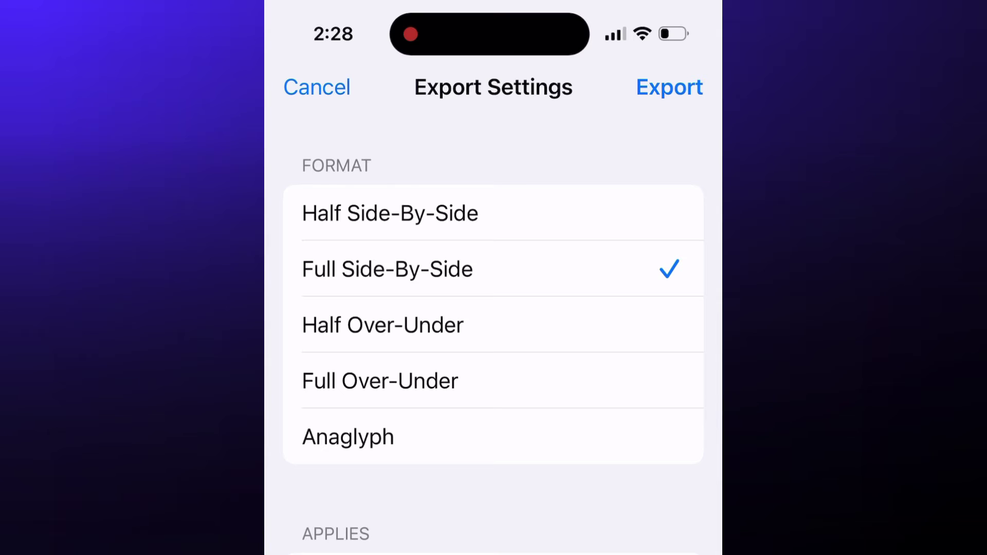
Step: Export the side-by-side puppy video and choose Save to Files
left_click(669, 87)
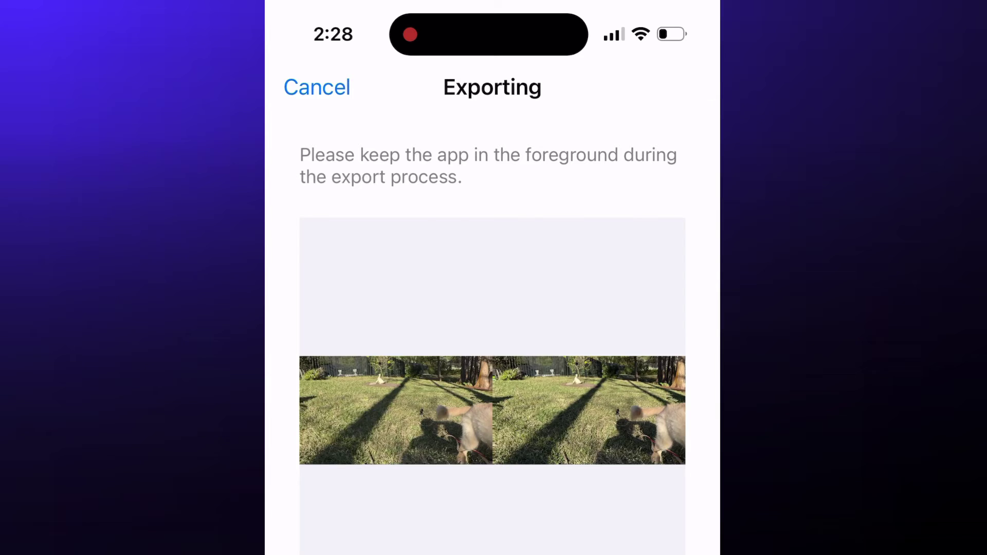
scroll(492, 360, "down", 6)
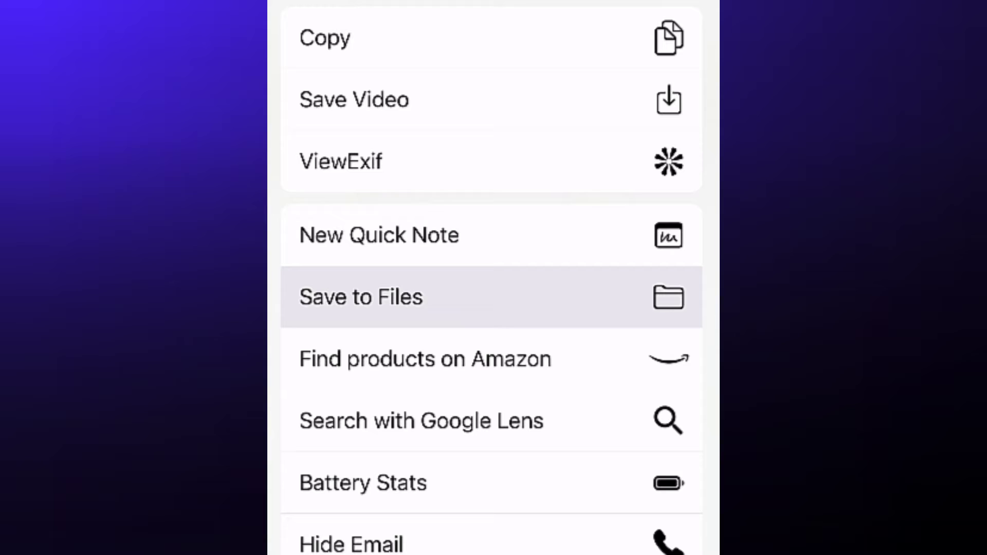
left_click(492, 296)
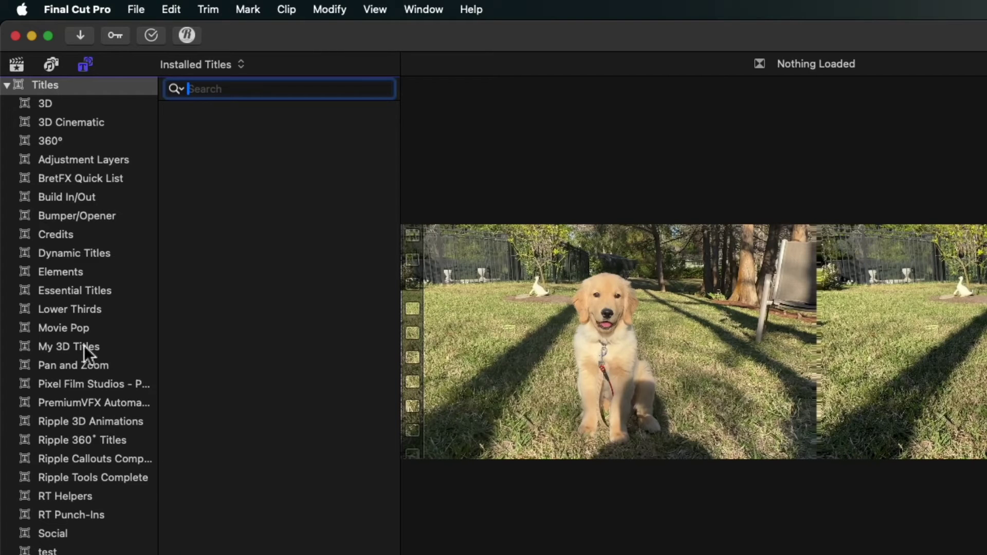
key("shift+Tab")
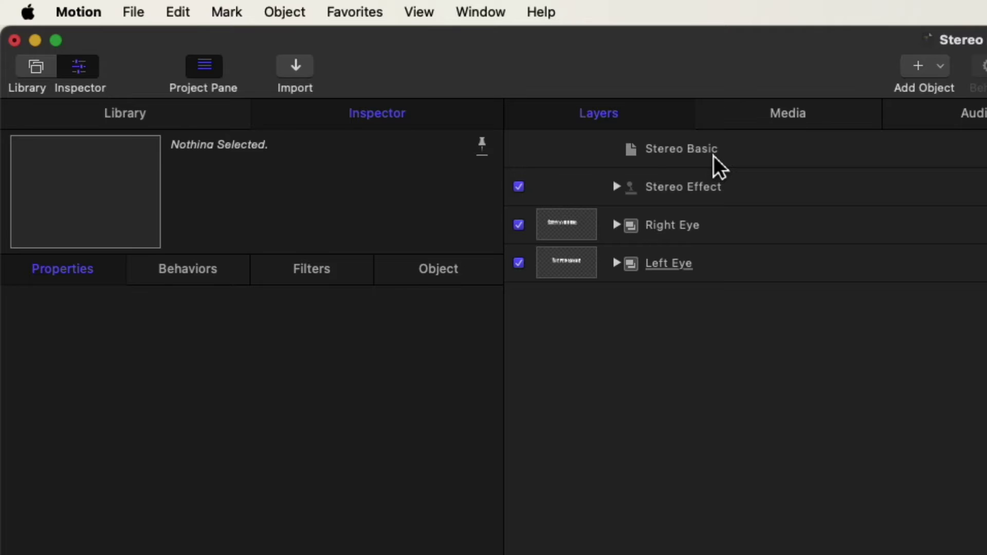
Step: Show the Stereo Basic project's properties, then select the Right Eye and Left Eye groups
left_click(713, 157)
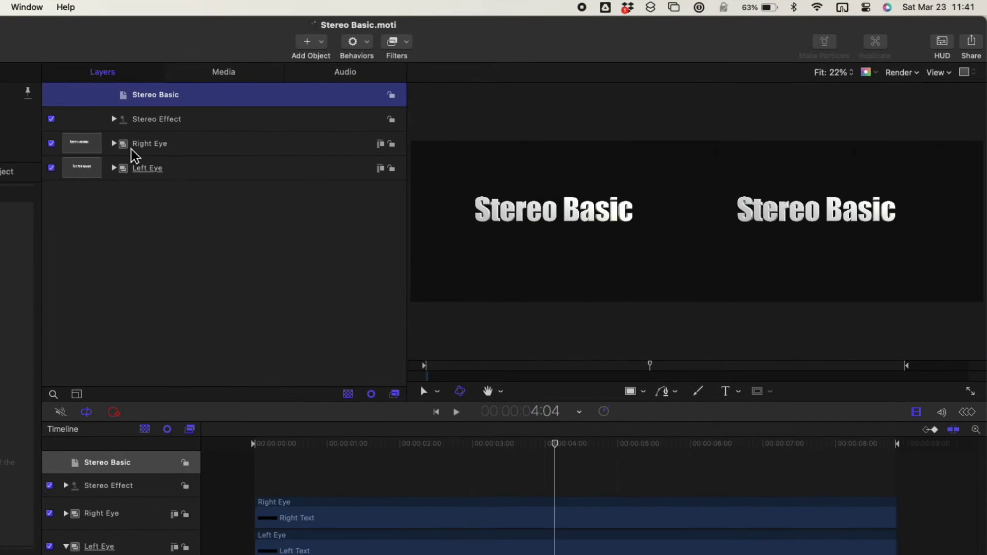
left_click(634, 229)
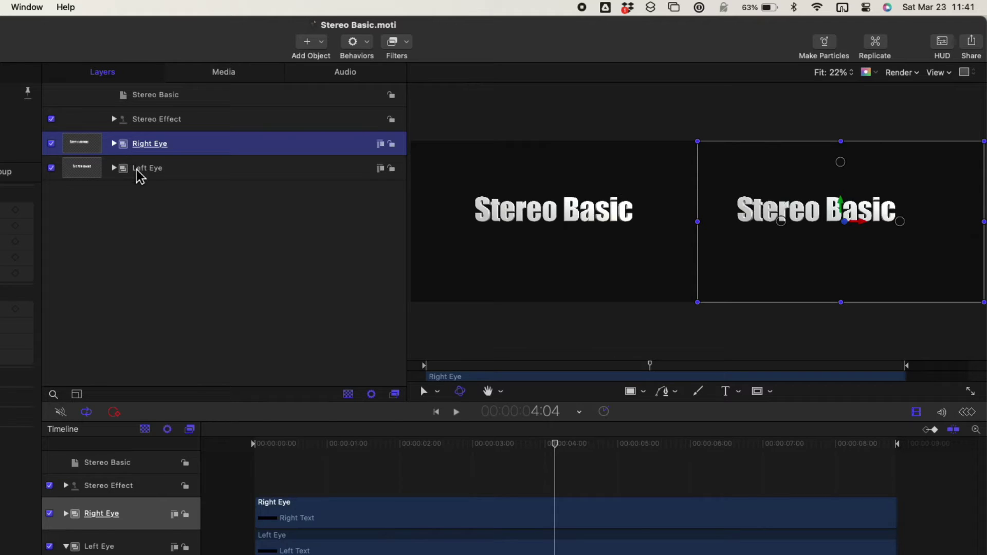
left_click(138, 172)
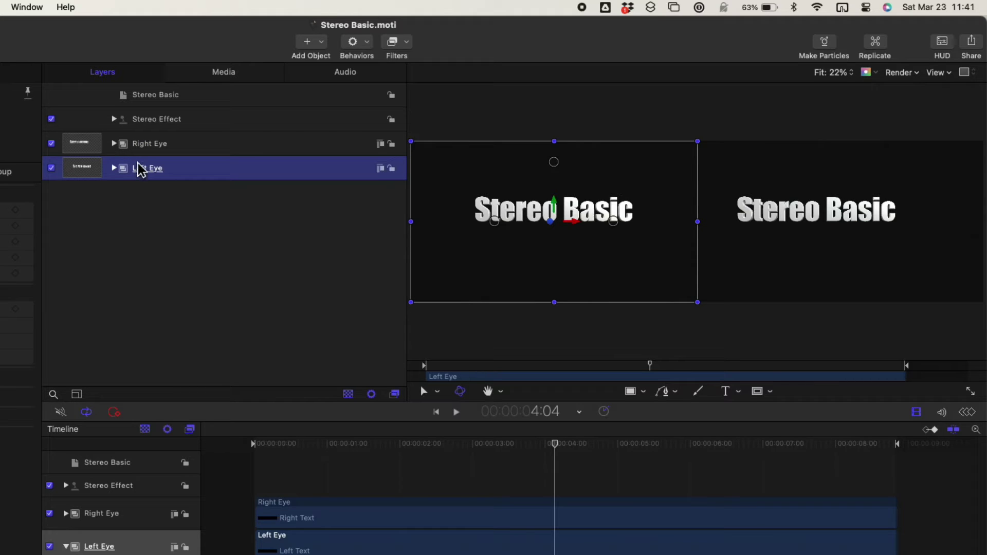
left_click(114, 168)
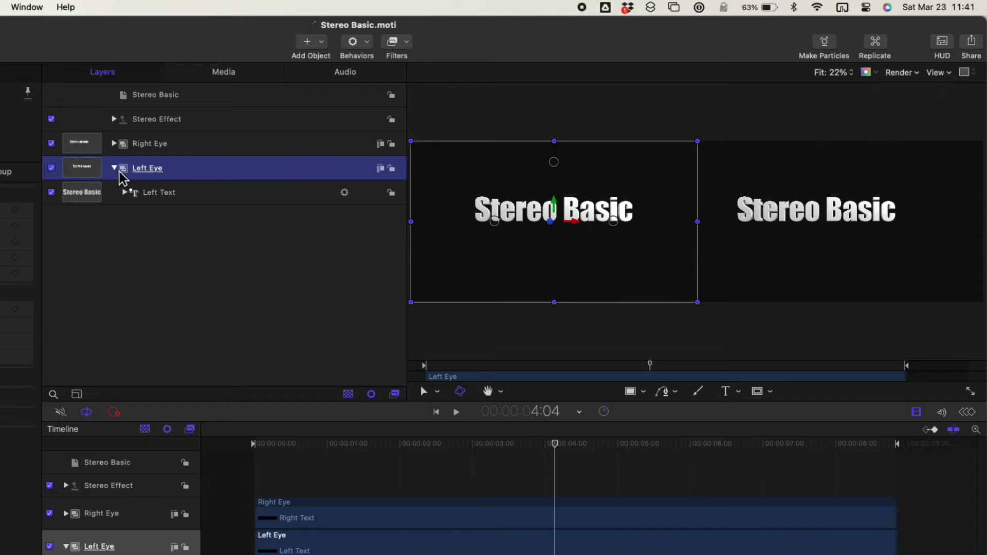
left_click(125, 192)
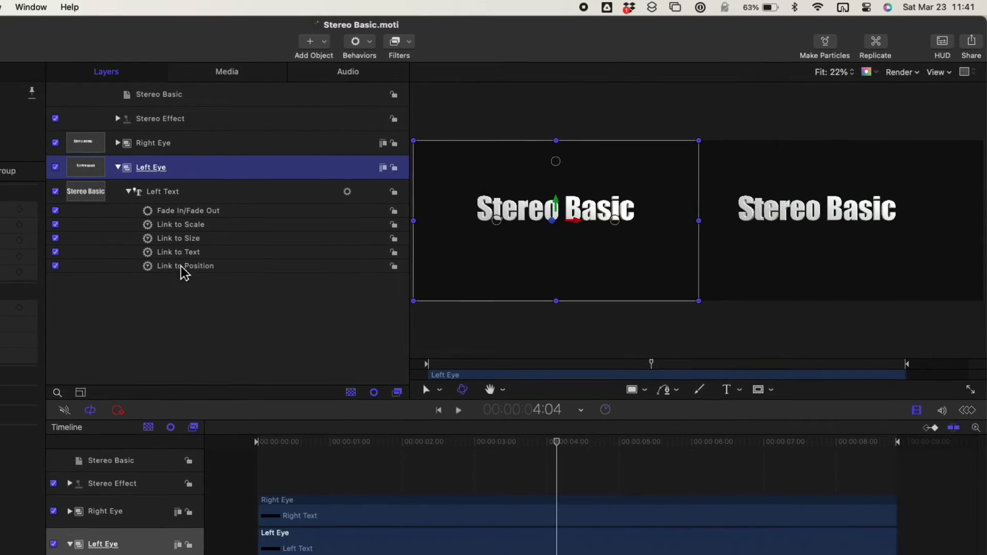
left_click(181, 268)
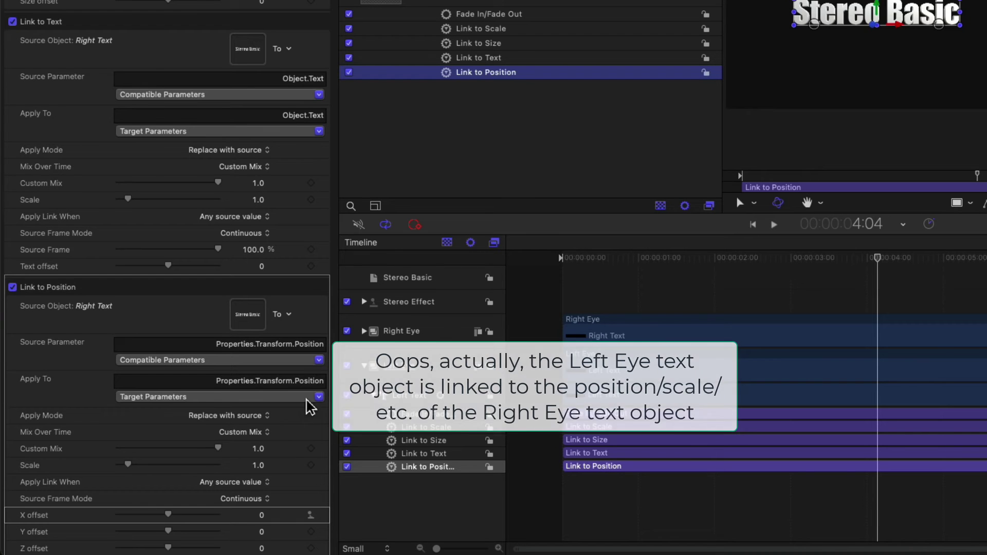
left_click(480, 58)
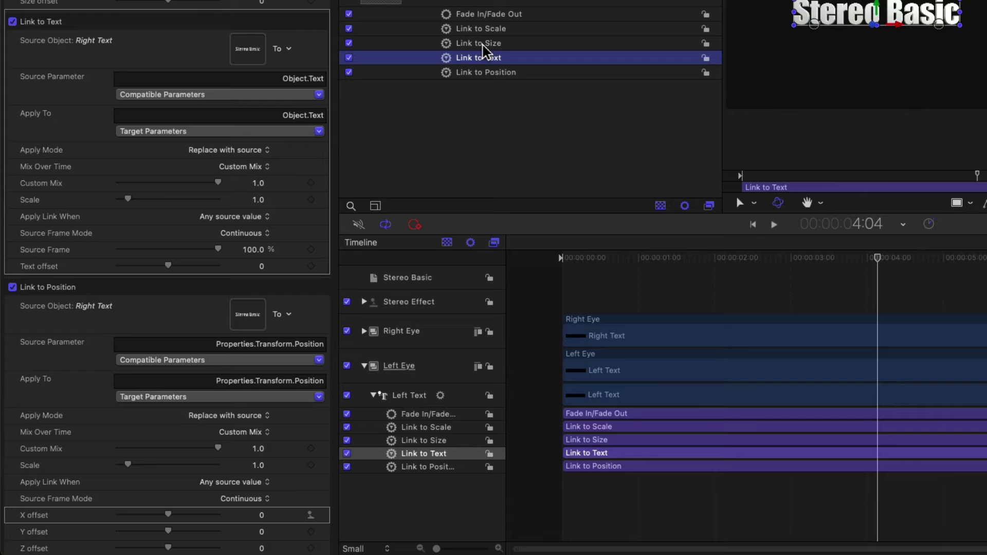
left_click(482, 43)
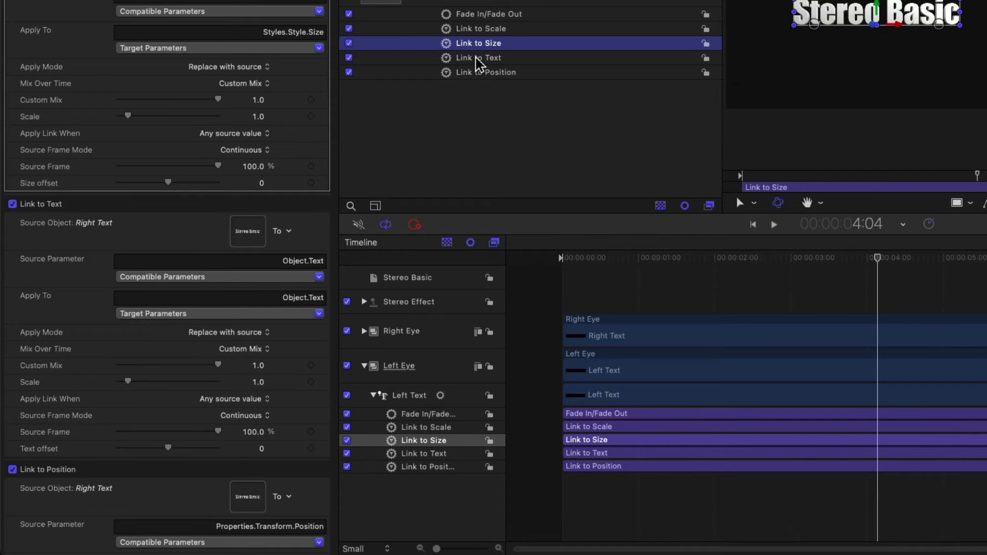
scroll(271, 137, "up", 10)
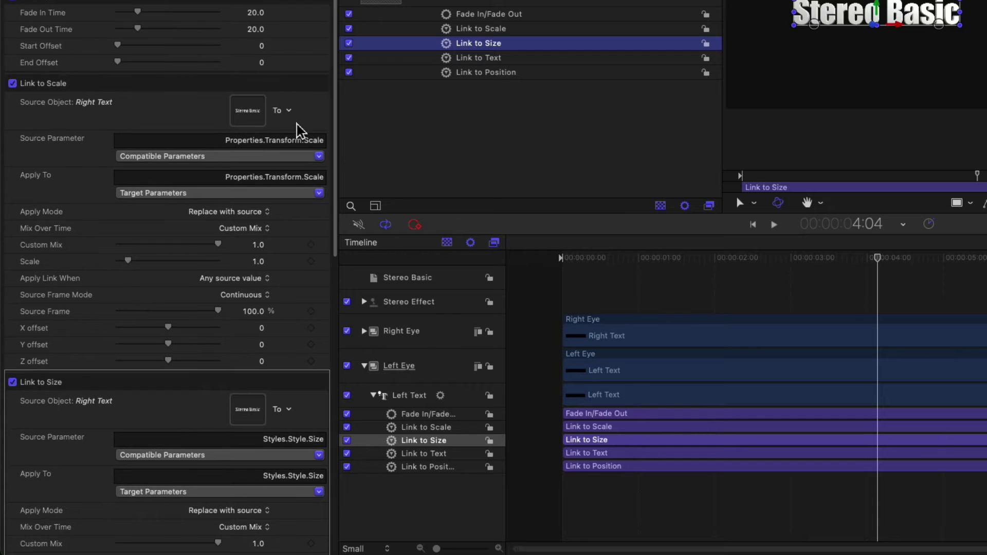
left_click(449, 31)
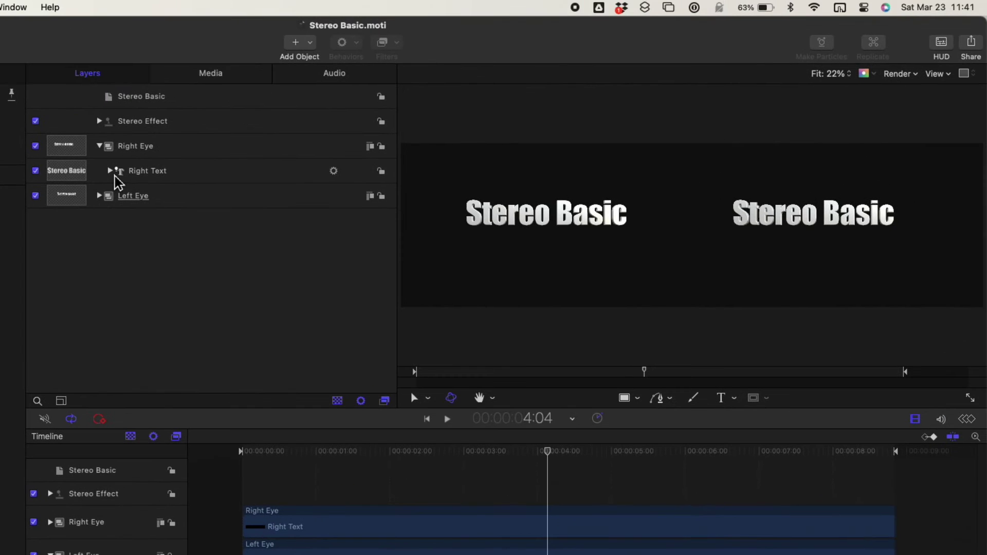
Step: Expand Right Text, collapse Right Eye, and select the Stereo Effect rig to show its controls
left_click(110, 171)
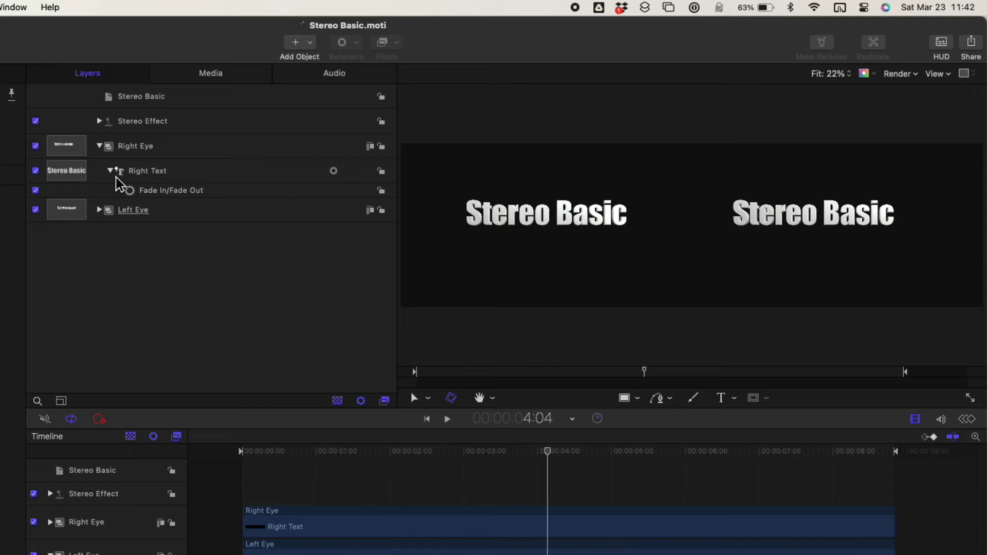
left_click(100, 146)
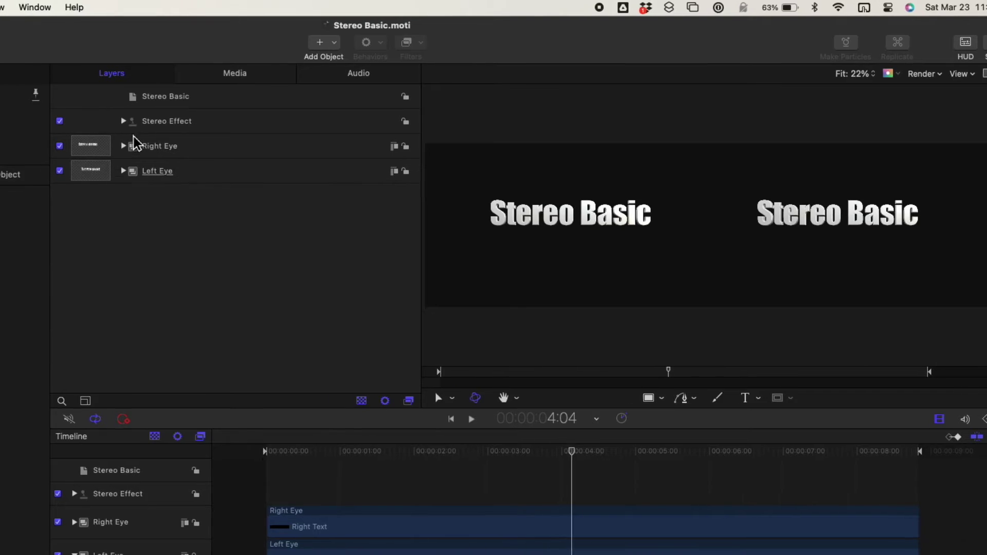
left_click(442, 131)
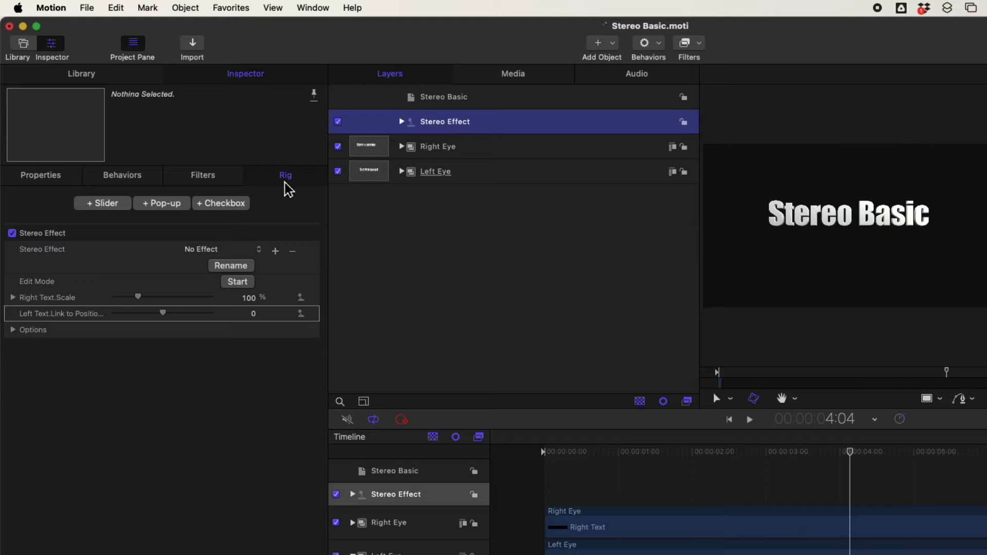
Step: Try the Closer 80px and Closer 60px depth presets, settling on Closer 40px
left_click(259, 250)
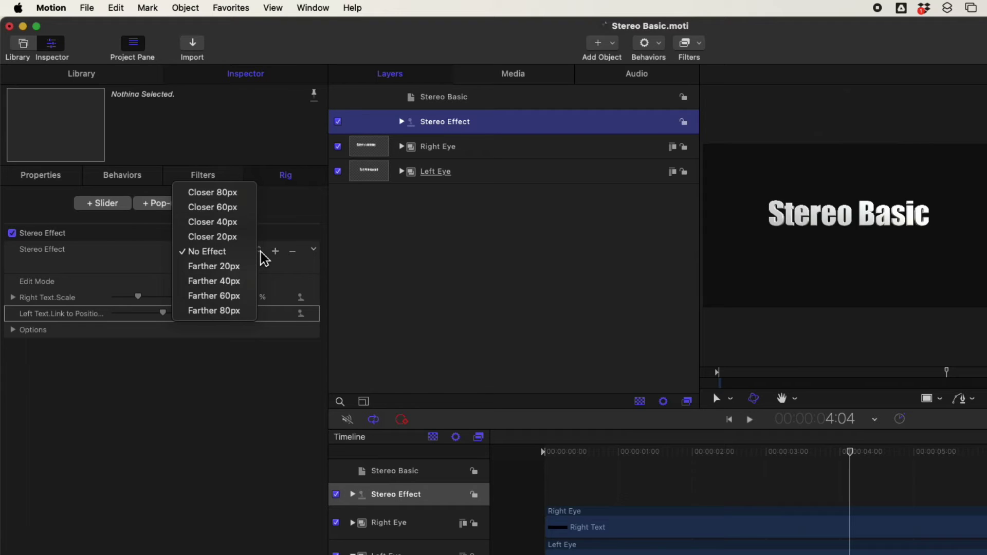
left_click(244, 197)
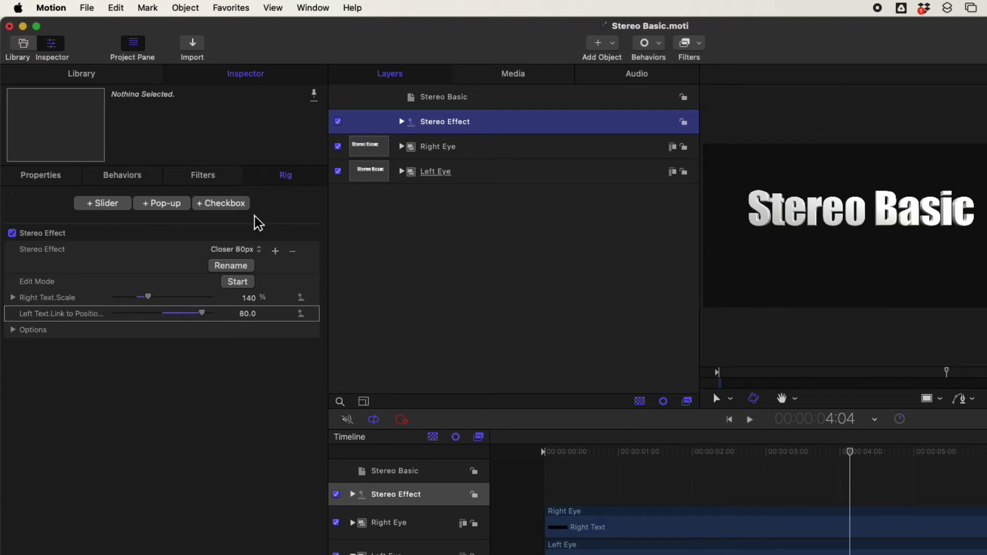
left_click(259, 251)
left_click(263, 267)
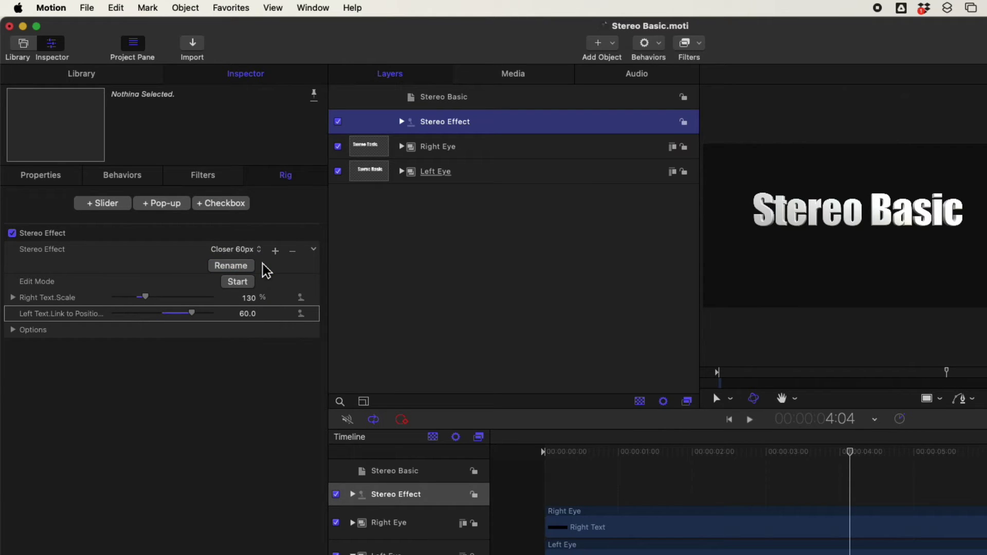
left_click(260, 252)
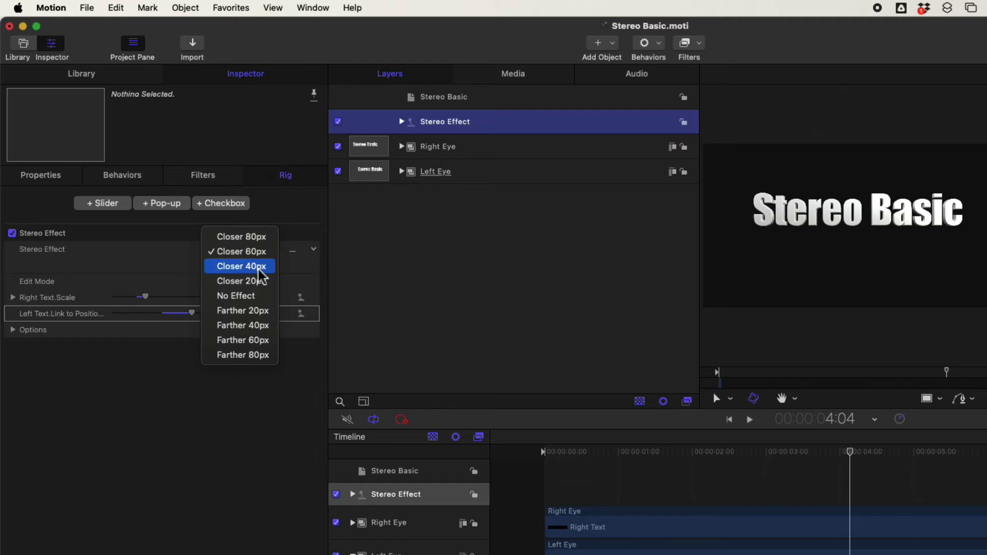
left_click(260, 268)
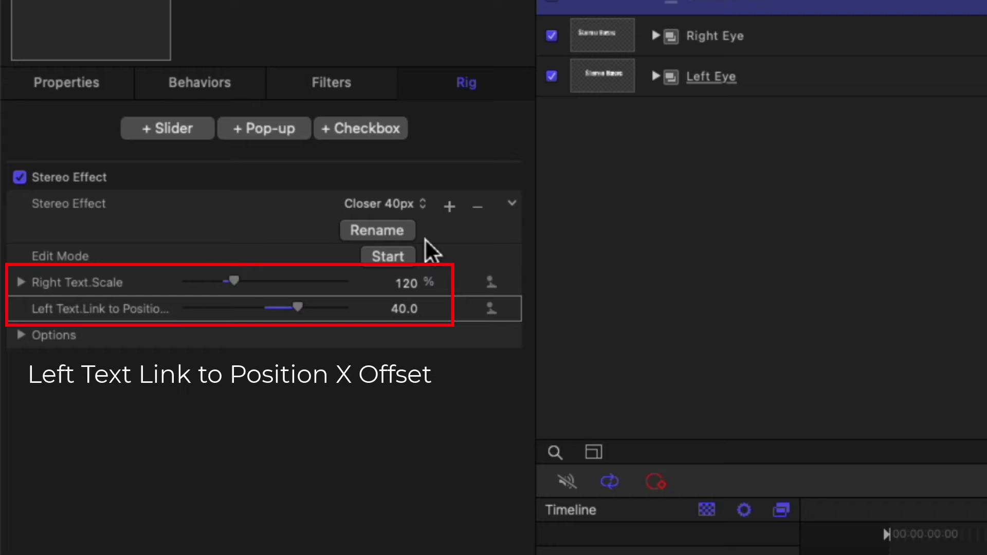
Step: Reset the Stereo Effect to No Effect and drag the Stereo Basic text down and left
left_click(378, 204)
left_click(427, 128)
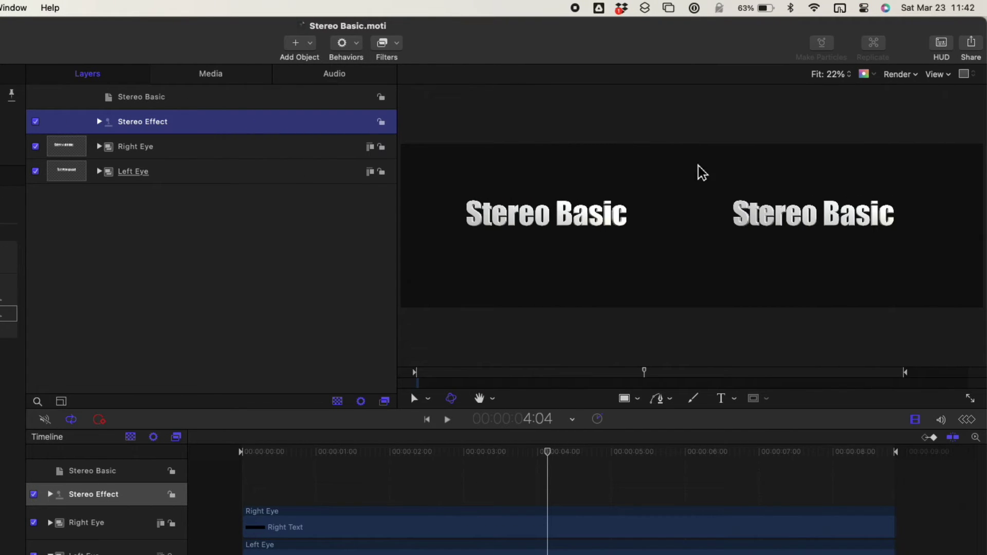
mouse_move(781, 222)
left_mouse_down()
mouse_move(755, 230)
mouse_move(758, 257)
mouse_move(809, 229)
mouse_move(786, 177)
mouse_move(757, 231)
mouse_move(798, 214)
mouse_move(771, 223)
mouse_move(788, 200)
mouse_move(787, 230)
mouse_move(798, 246)
mouse_move(798, 231)
mouse_move(779, 240)
left_mouse_up()
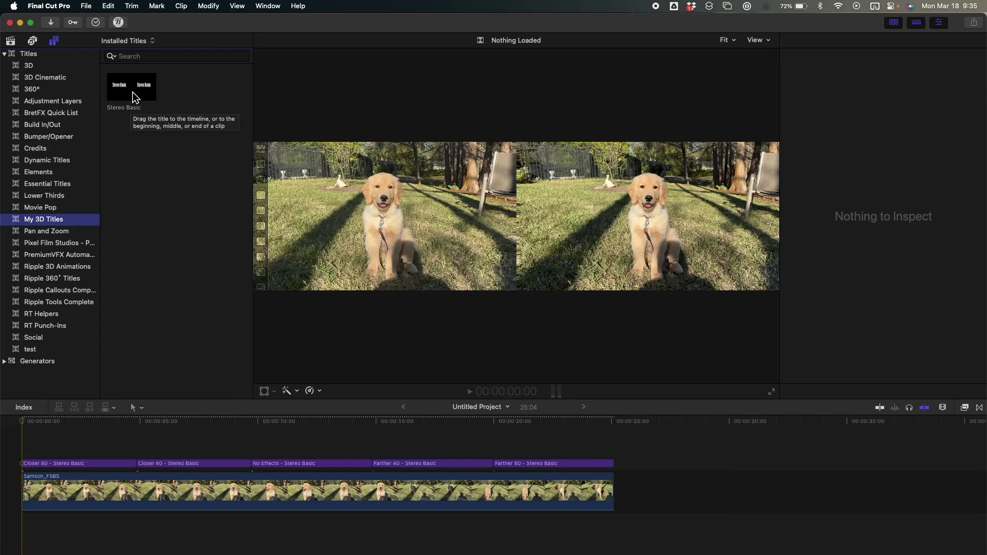
Step: Preview the Stereo Basic title, select the Closer 80 clip, and play the project to compare depths
left_click(134, 98)
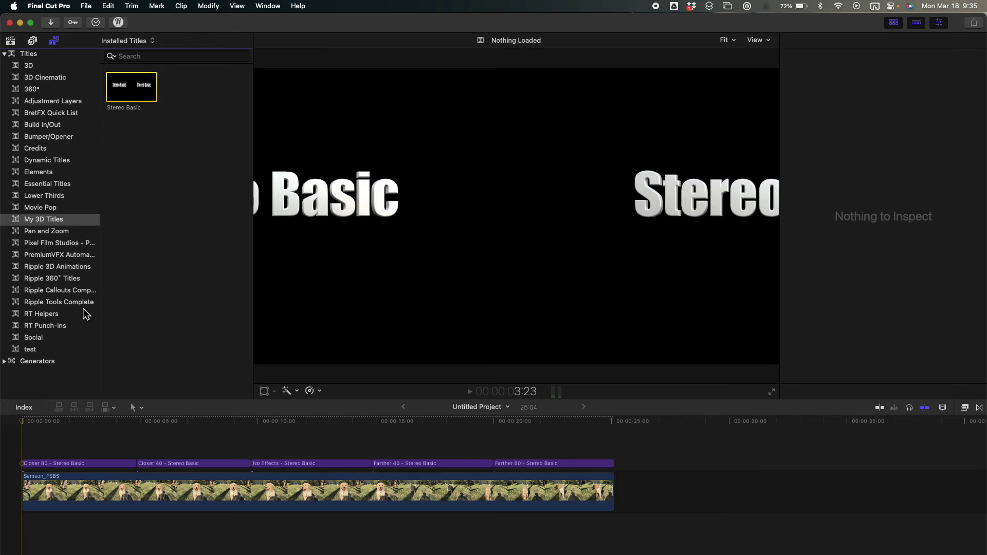
left_click(74, 465)
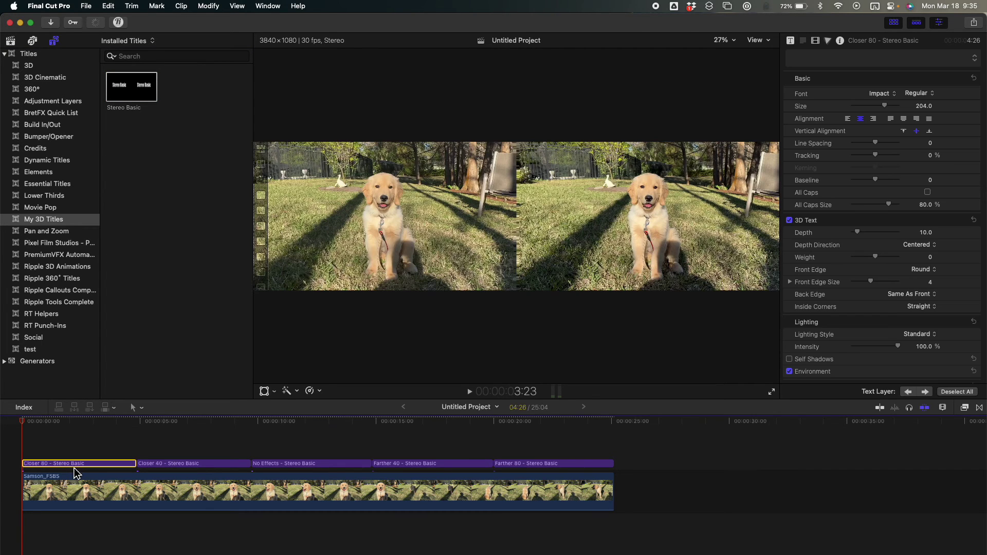
left_click(81, 423)
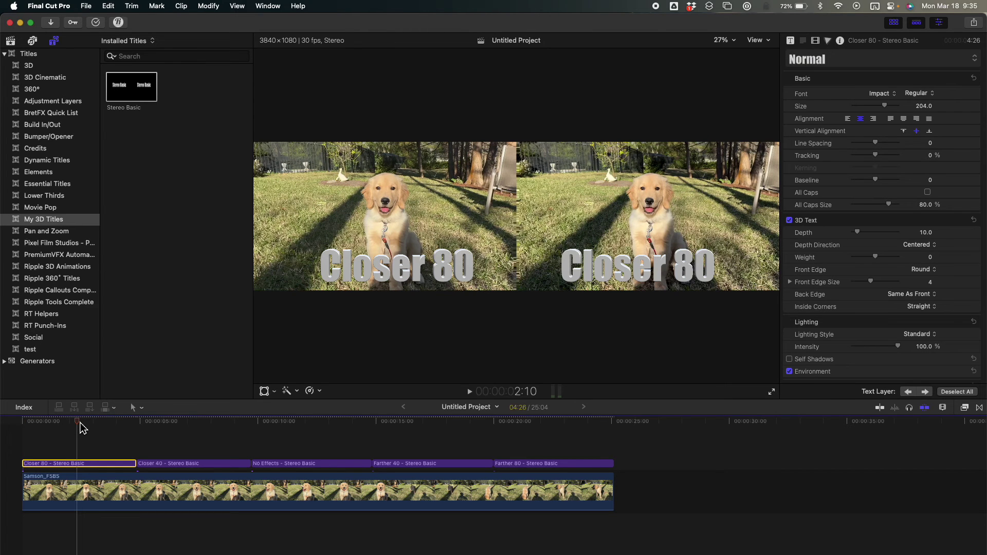
left_click(469, 392)
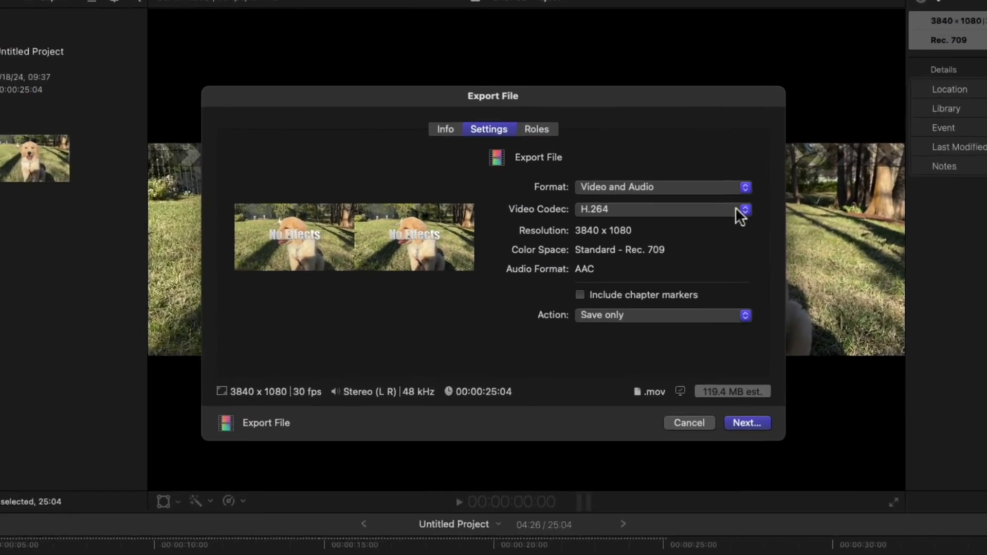
Step: Keep H.264 as the export video codec
left_click(666, 188)
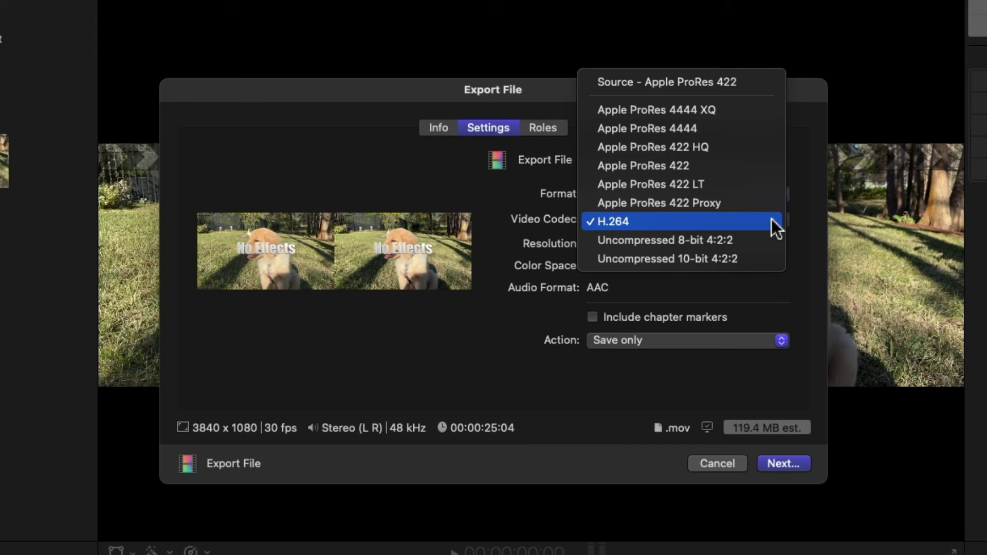
left_click(772, 221)
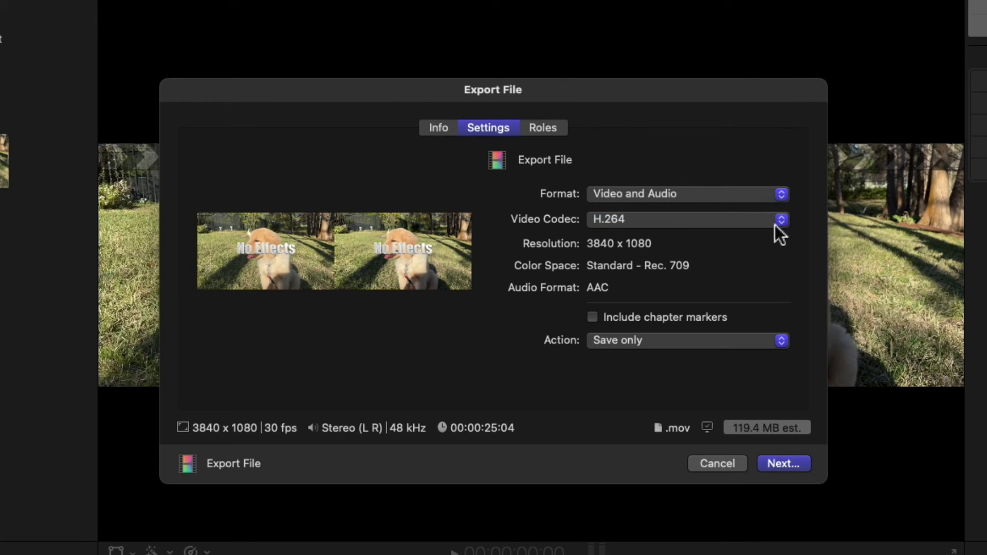